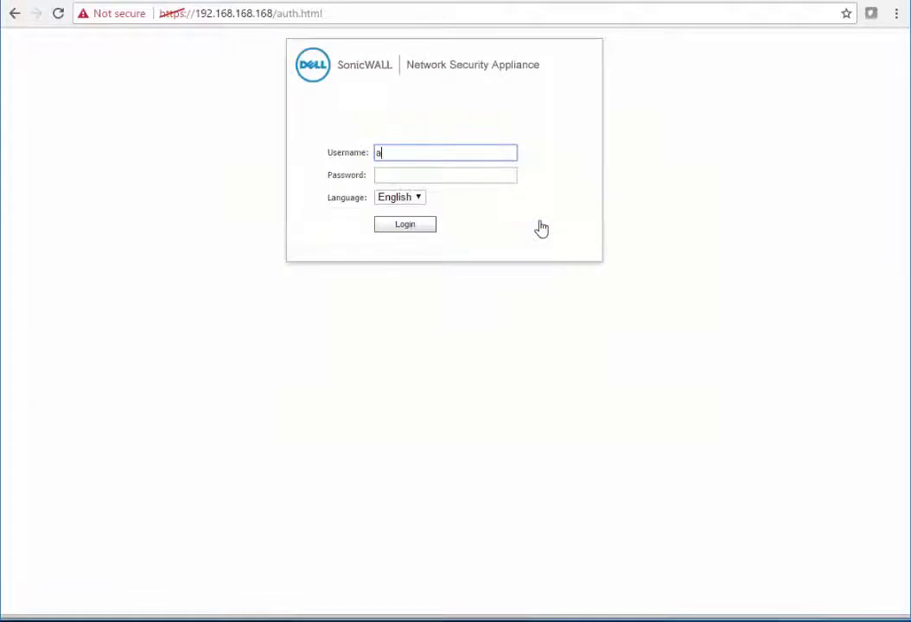
# Log in to SonicOS with the admin username and the administrator password
pyautogui.write('admin')
pyautogui.press('Tab')
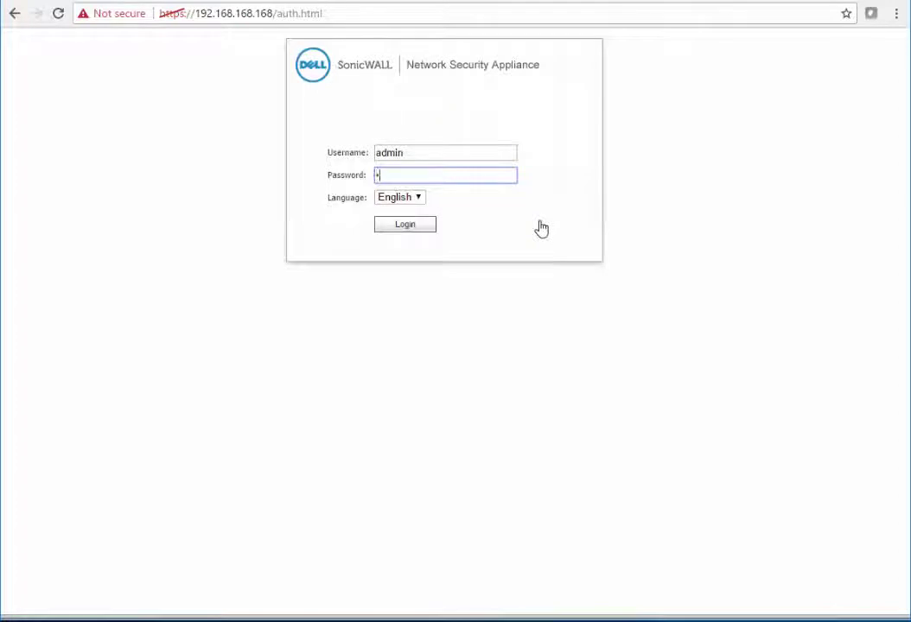
pyautogui.press('Return')
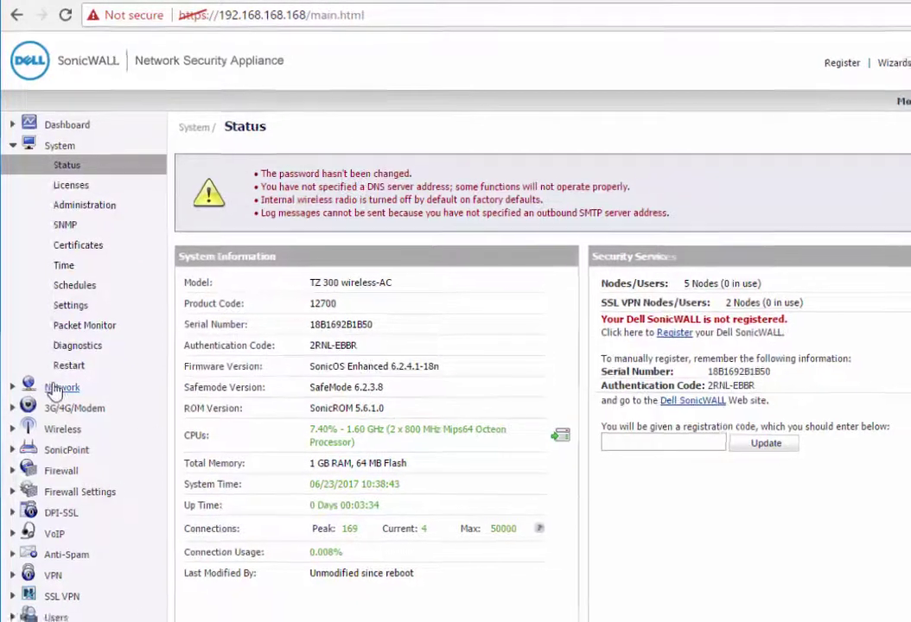
# Give X1 static IP 104.58.49.162, mask 255.255.255.248, gateway 104.58.49.166 and DNS 8.8.8.8
pyautogui.click(58, 390)
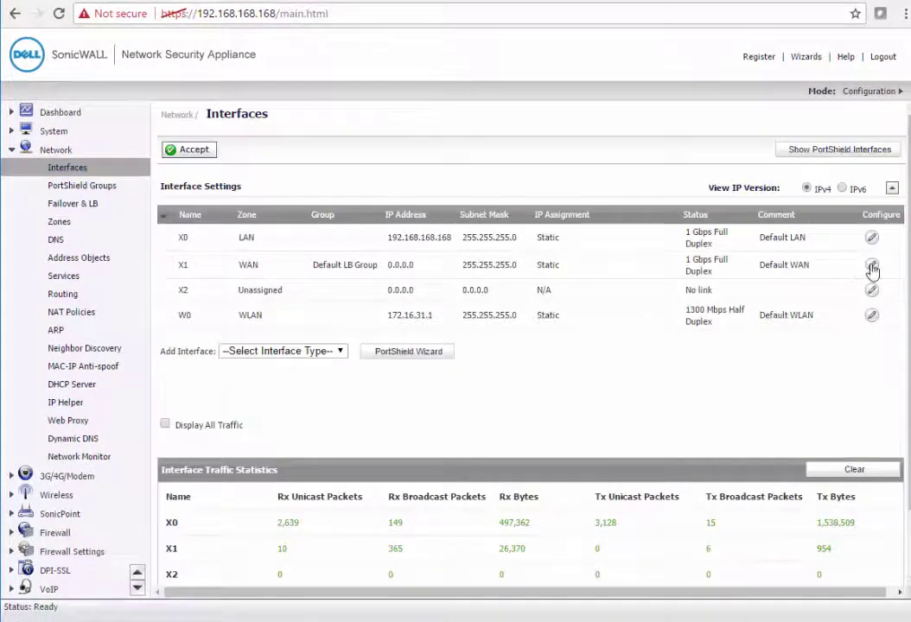
pyautogui.click(871, 264)
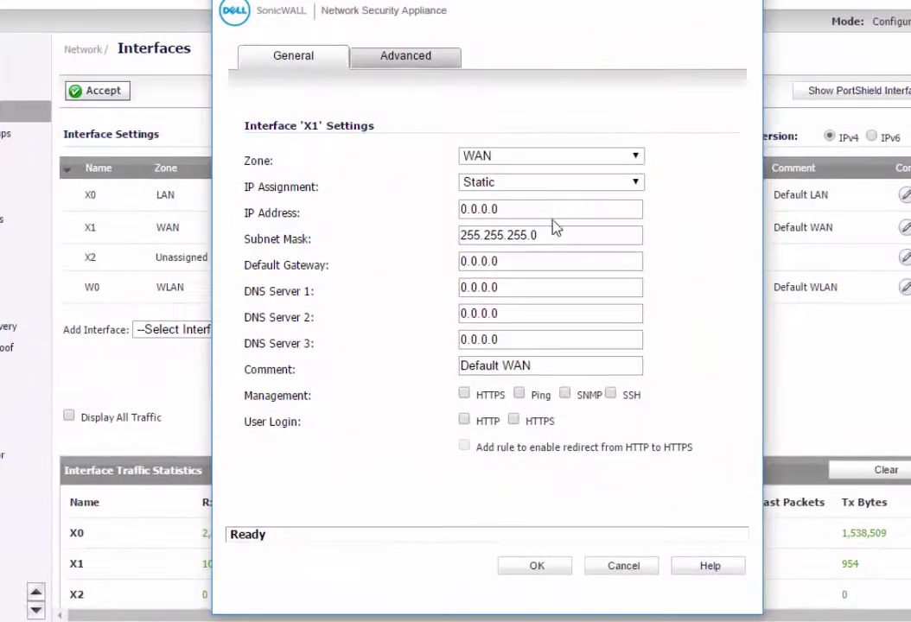
pyautogui.click(545, 222)
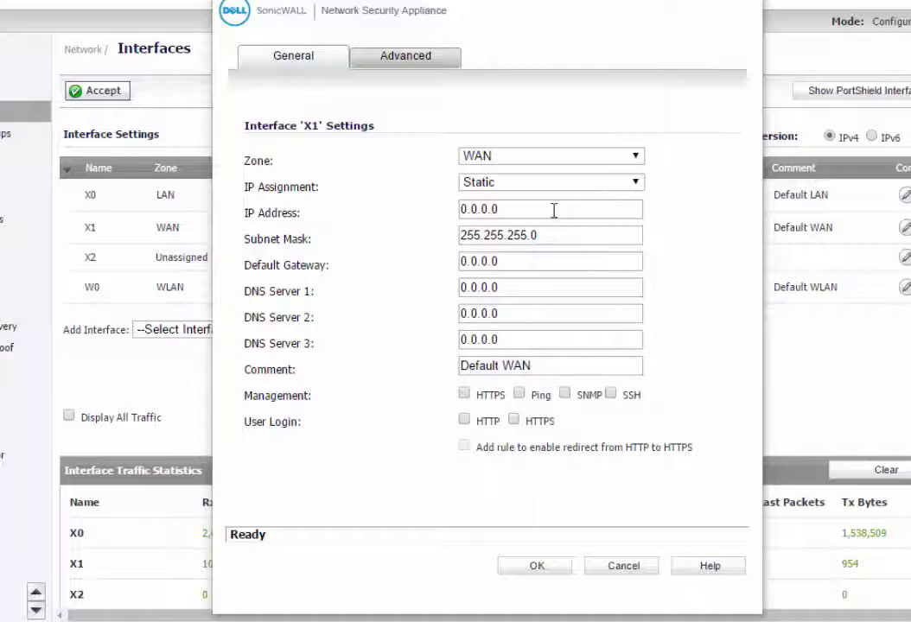
pyautogui.moveTo(553, 209); pyautogui.dragTo(394, 210)
pyautogui.write('104.58.49.162')
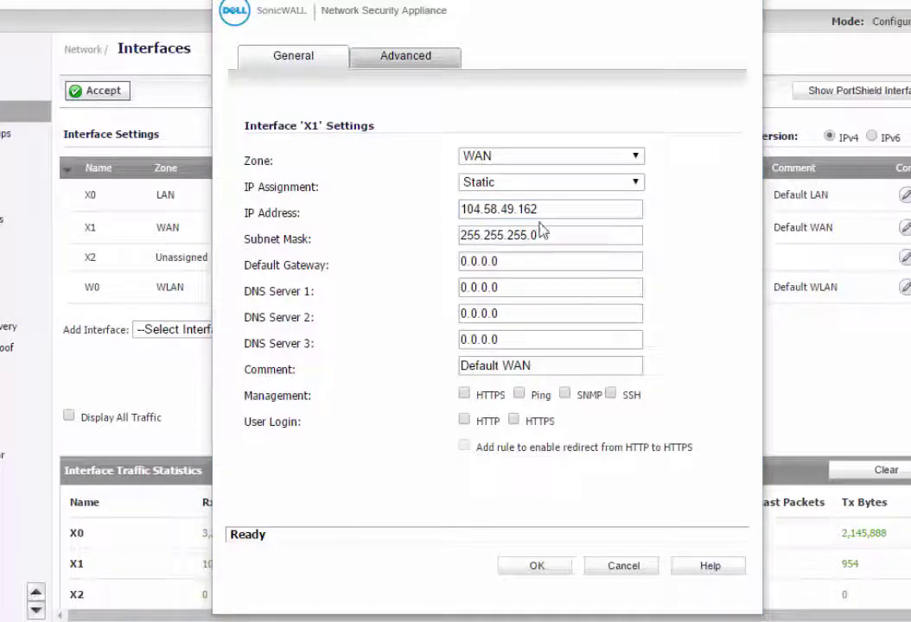
pyautogui.moveTo(551, 233); pyautogui.dragTo(374, 238)
pyautogui.write('255.255.255.248')
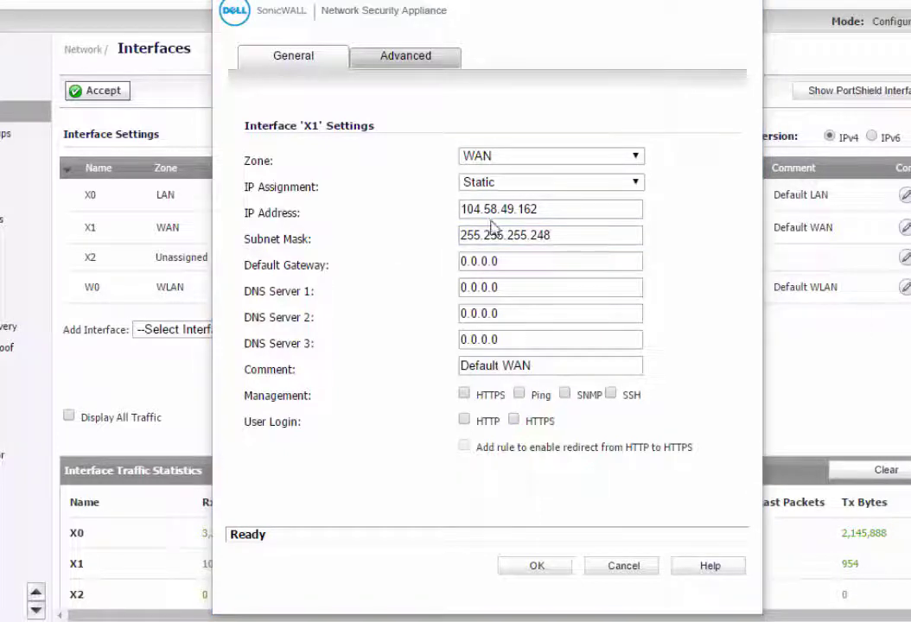
pyautogui.moveTo(506, 260); pyautogui.dragTo(460, 261)
pyautogui.write('104.58.49.166')
pyautogui.click(511, 288)
pyautogui.moveTo(511, 288); pyautogui.dragTo(376, 290)
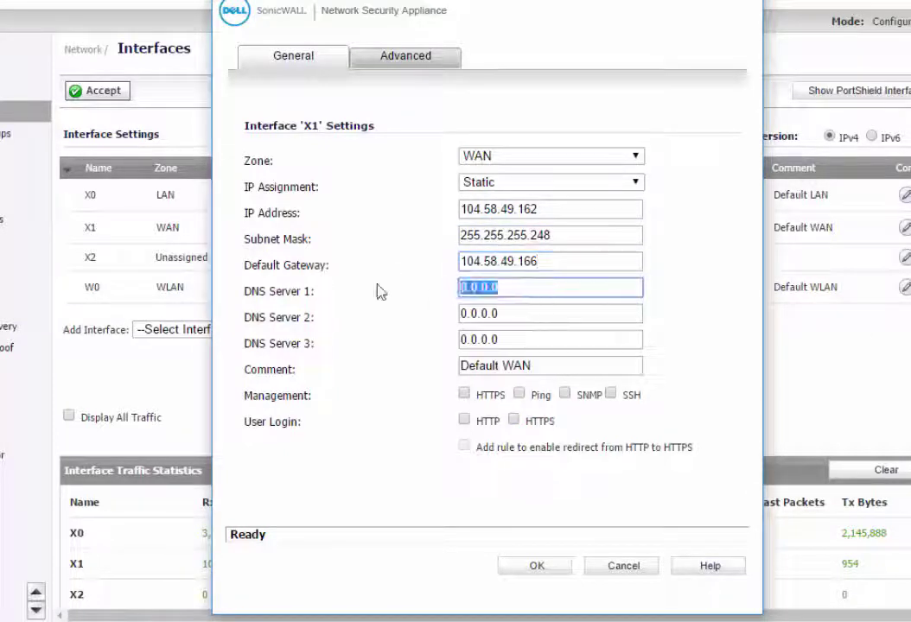
pyautogui.write('8.8.8.8')
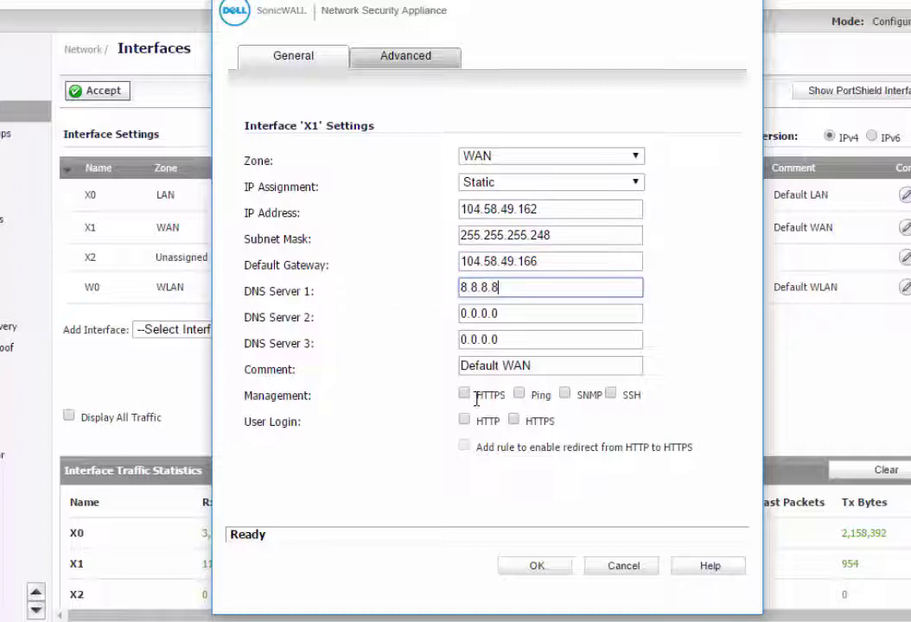
# Allow HTTPS, Ping and User Login HTTPS management on X1, then save the interface
pyautogui.click(464, 394)
pyautogui.click(638, 88)
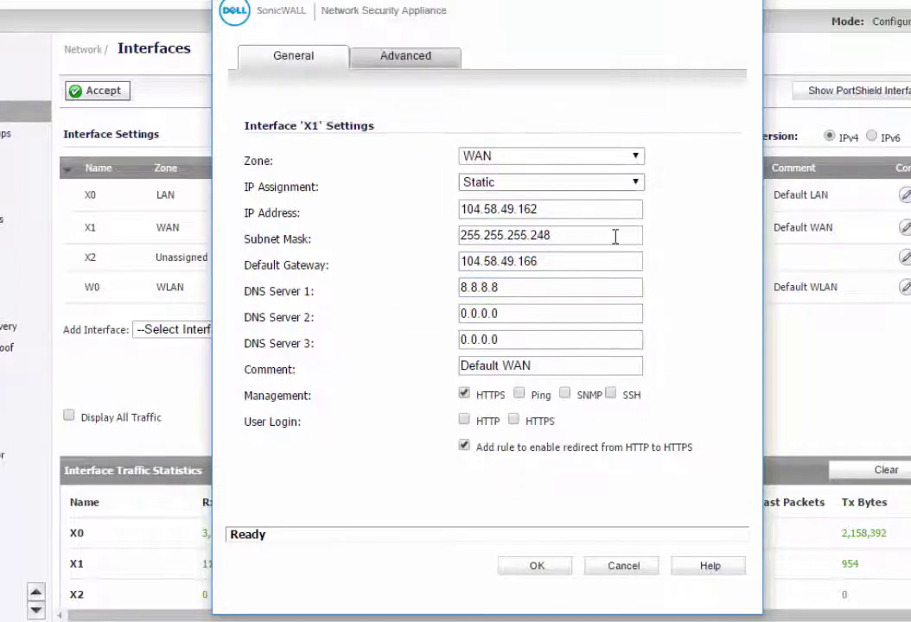
pyautogui.click(518, 394)
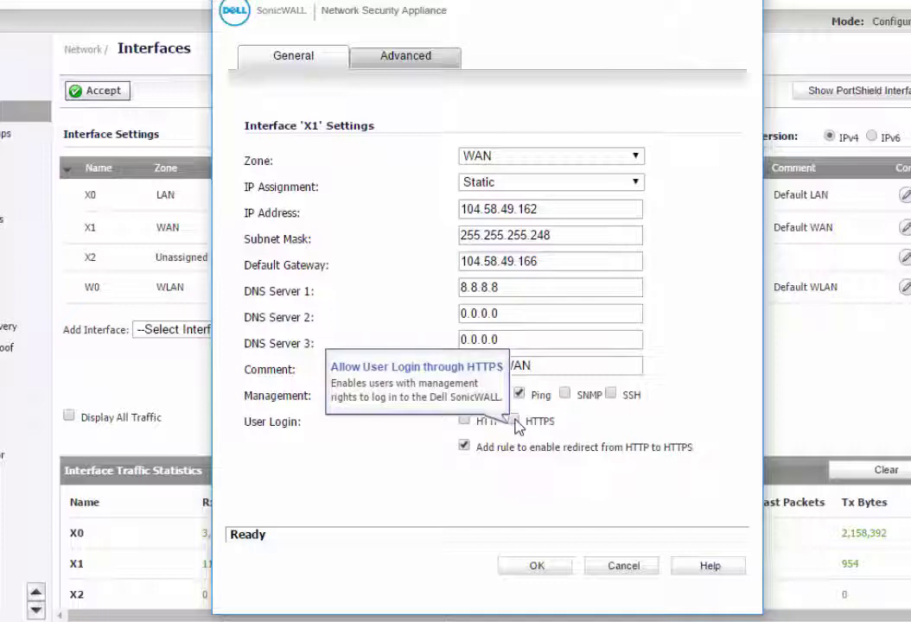
pyautogui.click(514, 422)
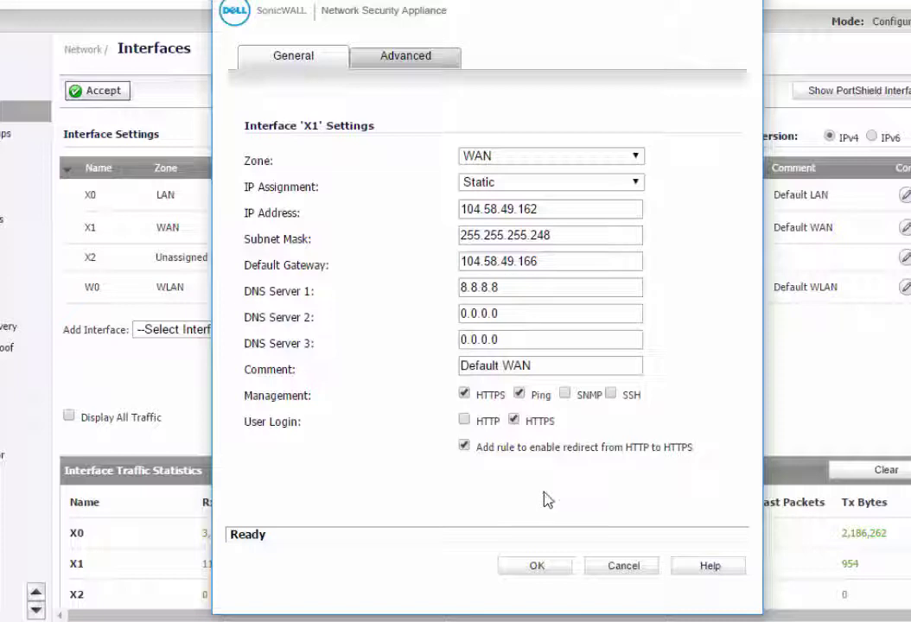
pyautogui.click(538, 568)
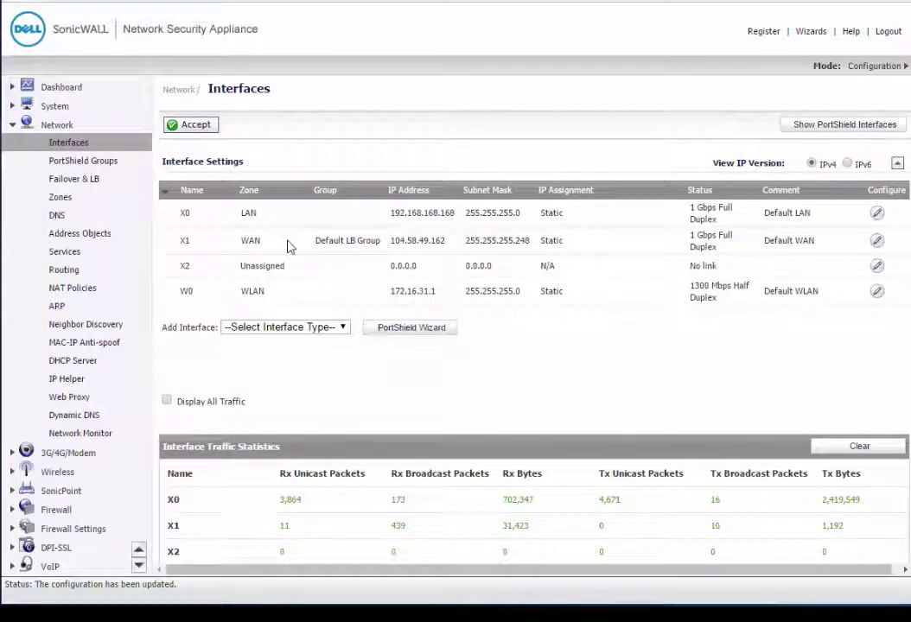
# Ping 8.8.8.8 from System > Diagnostics, confirming it is alive at 16 ms, then go back to Status
pyautogui.click(53, 107)
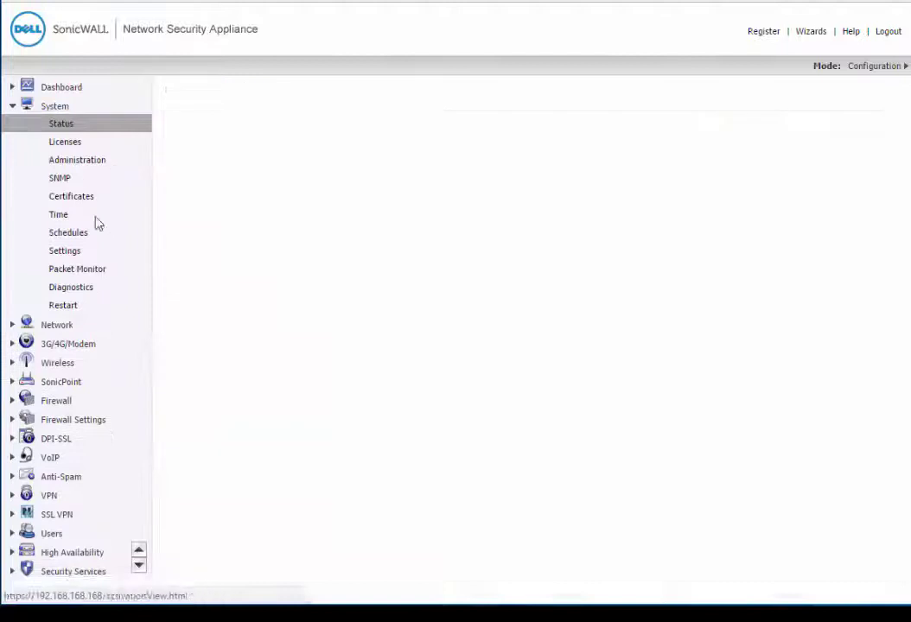
pyautogui.click(76, 292)
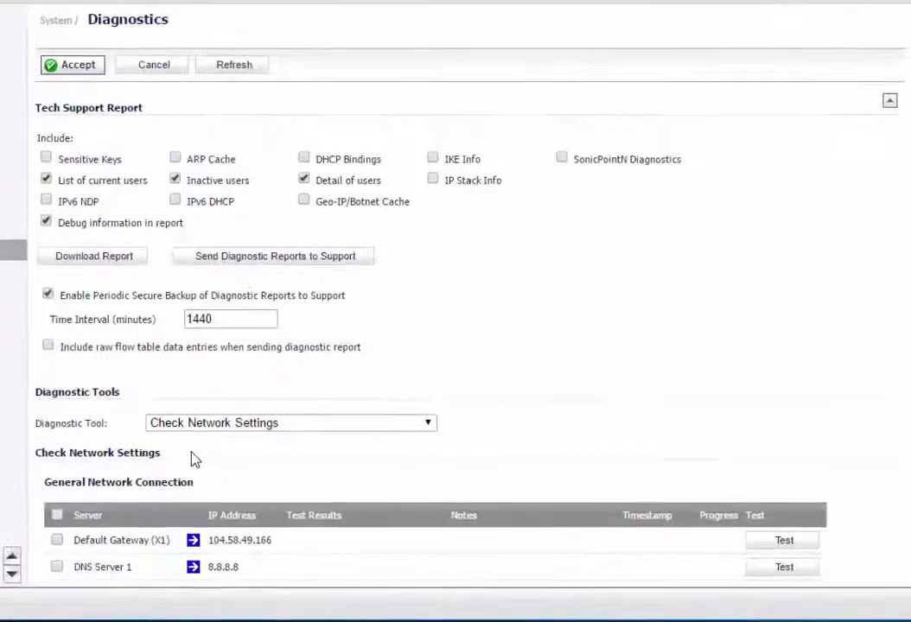
pyautogui.scroll(-3, 219, 421)
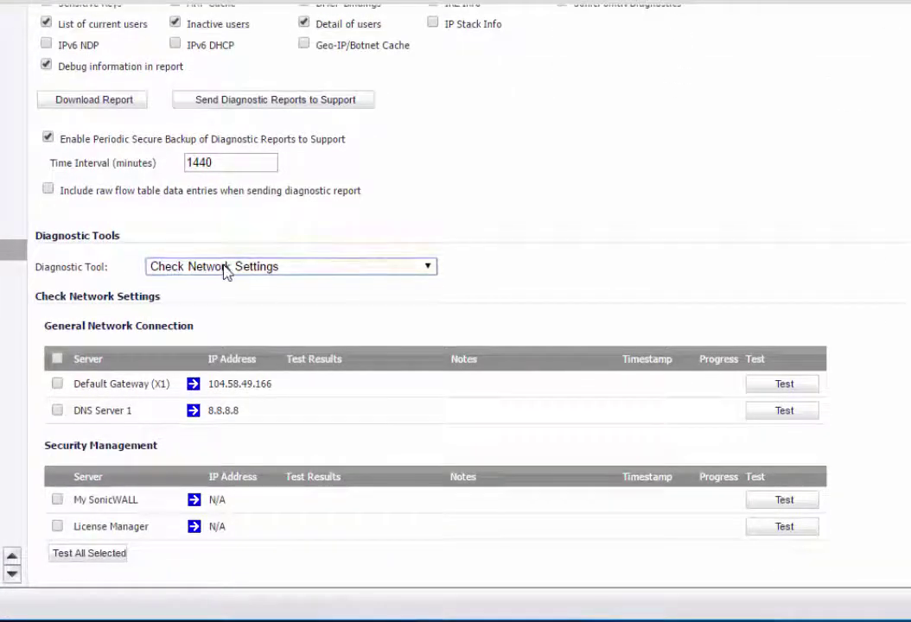
pyautogui.click(223, 268)
pyautogui.click(190, 420)
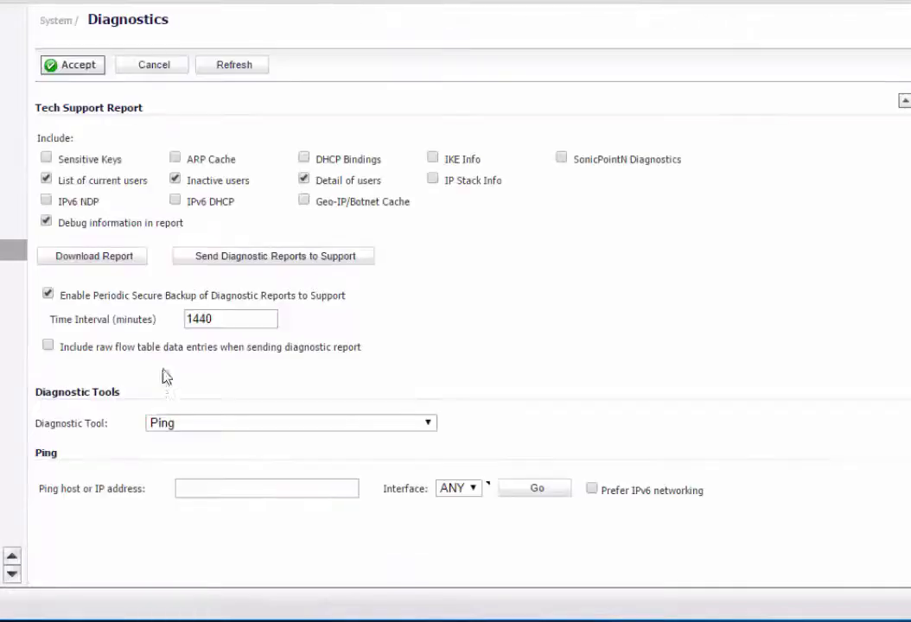
pyautogui.click(196, 486)
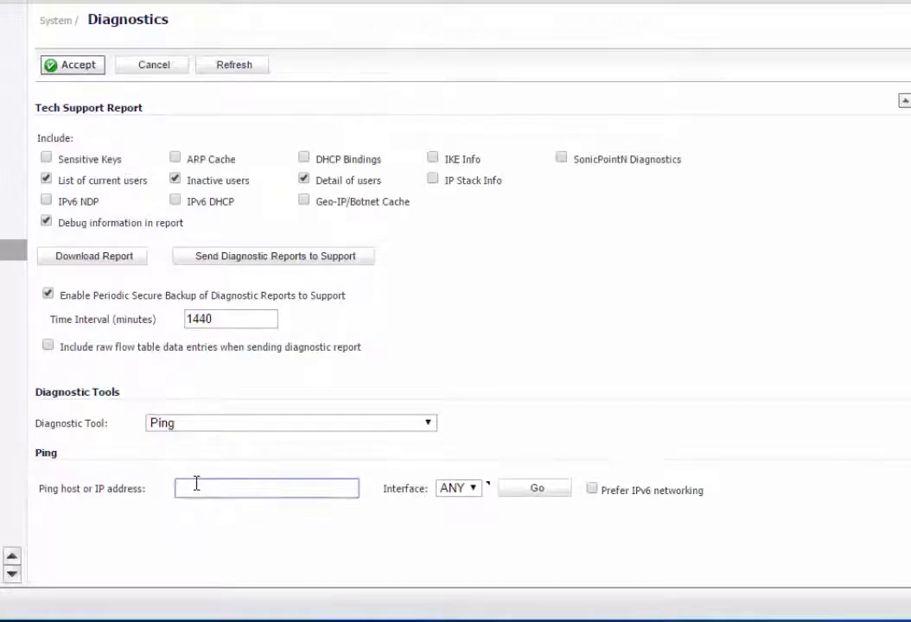
pyautogui.write('8.8.8.8')
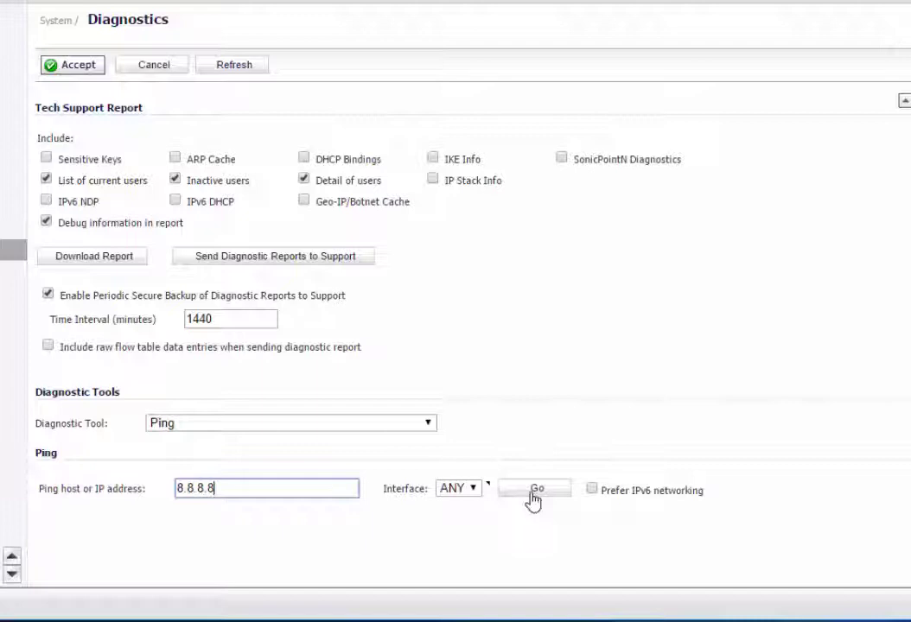
pyautogui.click(530, 492)
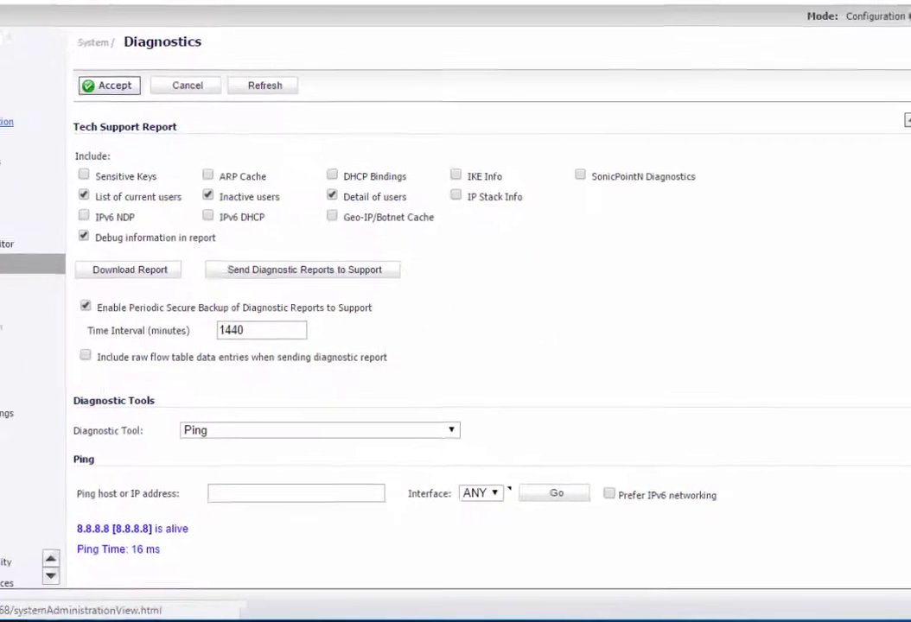
pyautogui.click(36, 115)
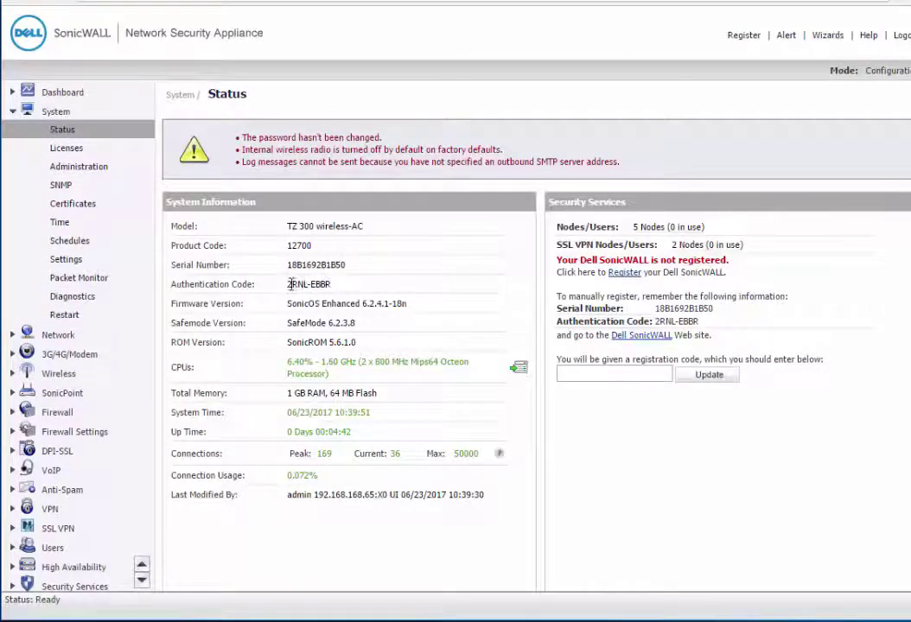
# Copy the appliance's serial number from SonicOS into MySonicWall's Quick Register field
pyautogui.moveTo(289, 288); pyautogui.dragTo(331, 286)
pyautogui.click(332, 286)
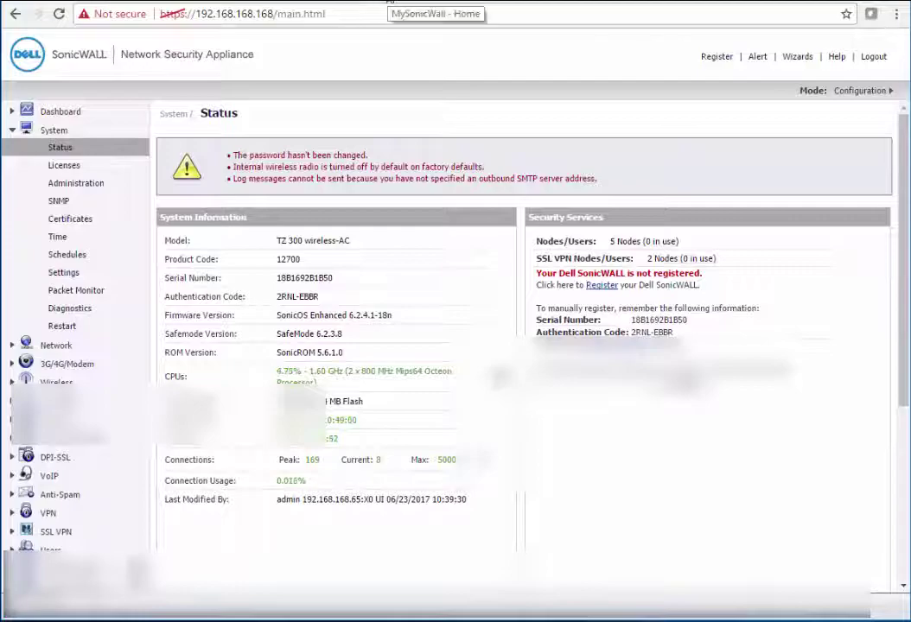
pyautogui.click(388, 4)
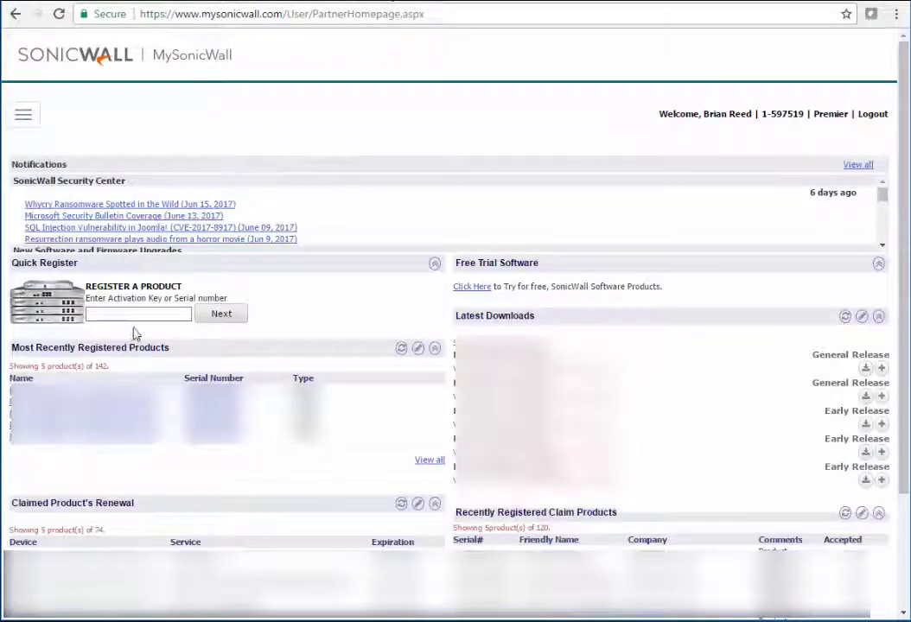
pyautogui.click(206, 3)
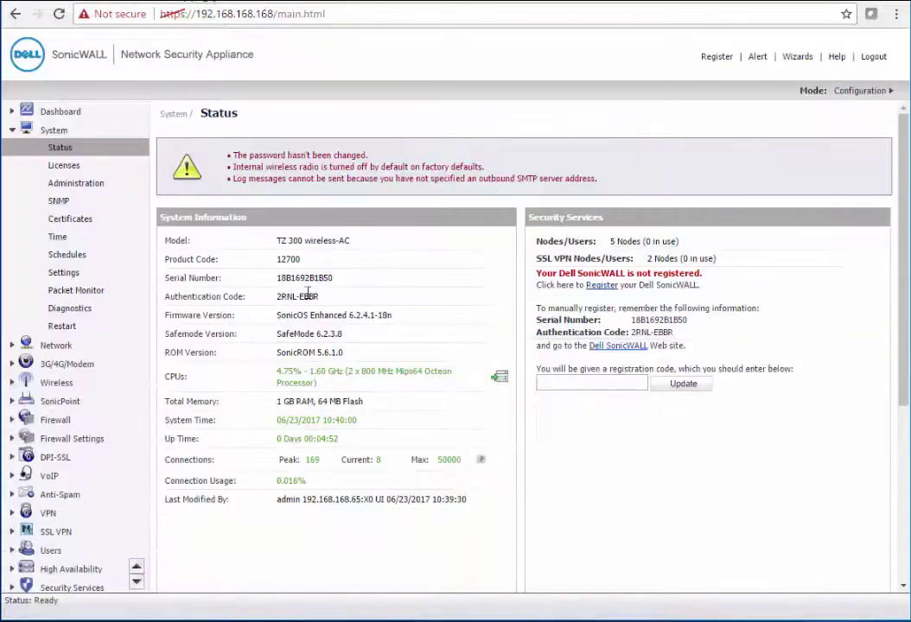
pyautogui.moveTo(337, 279); pyautogui.dragTo(274, 281)
pyautogui.hotkey('ctrl', 'c')
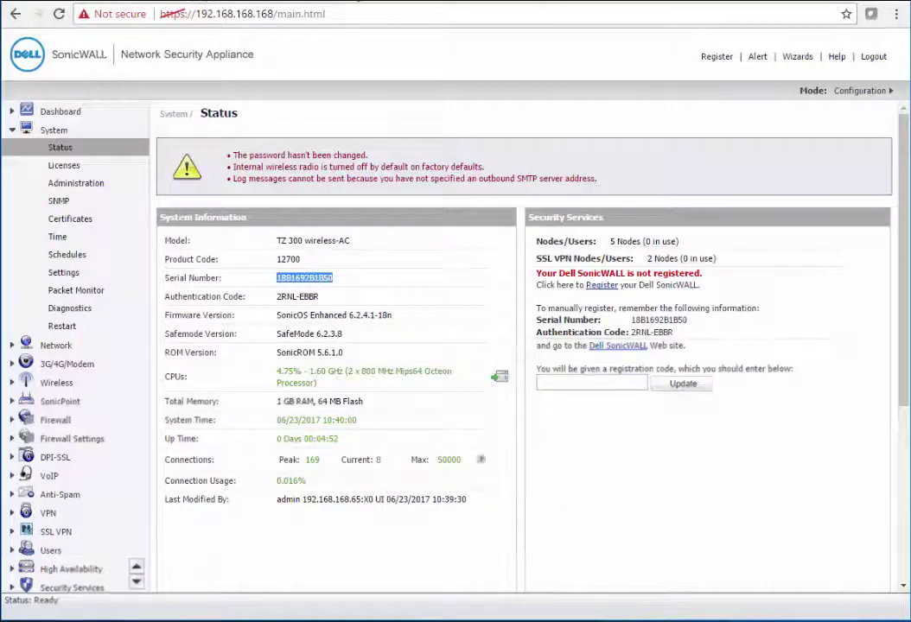
pyautogui.click(292, 3)
pyautogui.click(183, 313)
pyautogui.hotkey('ctrl', 'v')
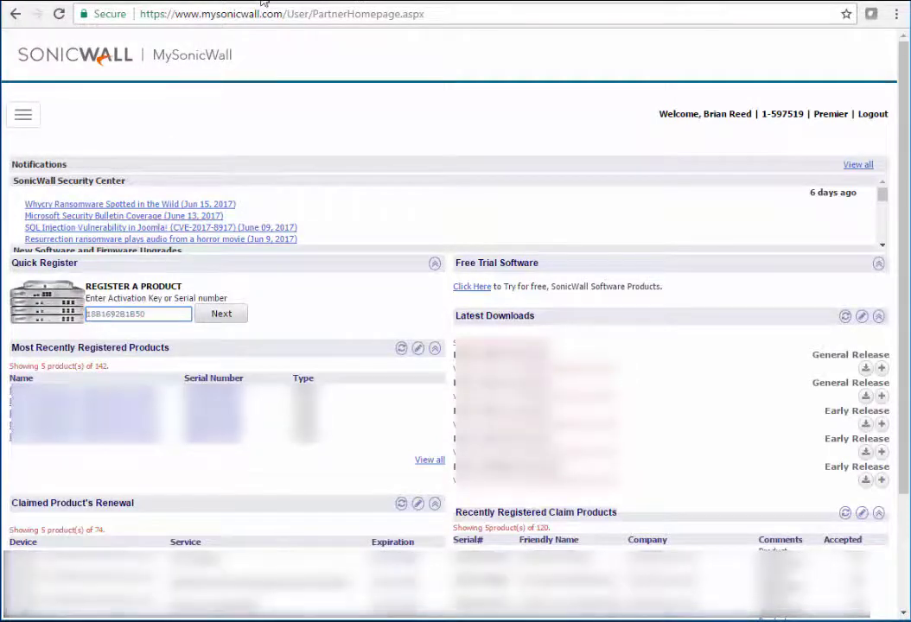
# Look up the TZ 300's record in MySonicWall by its serial number
pyautogui.hotkey('ctrl', 'shift', 'Tab')
pyautogui.moveTo(276, 296); pyautogui.dragTo(325, 297)
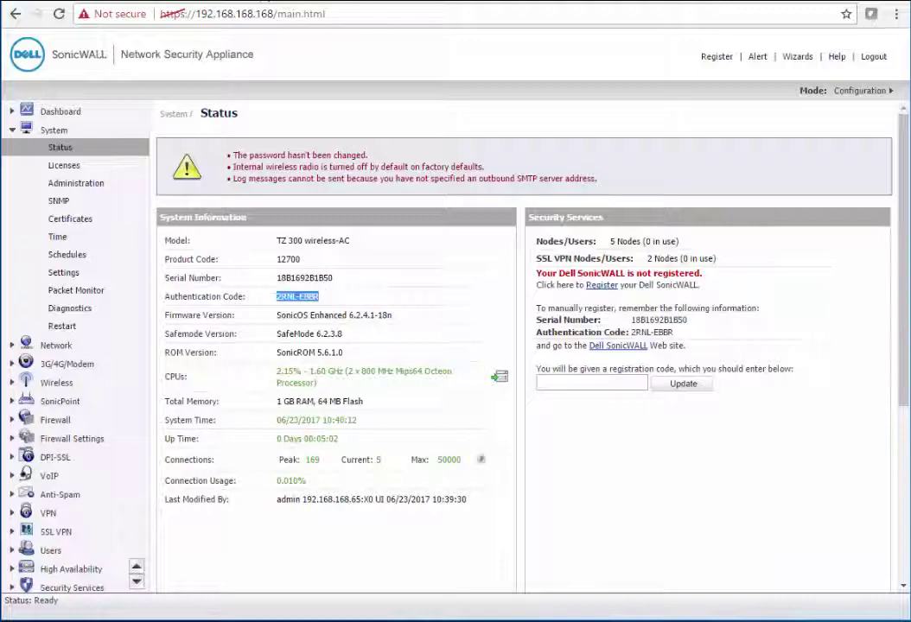
pyautogui.click(373, 2)
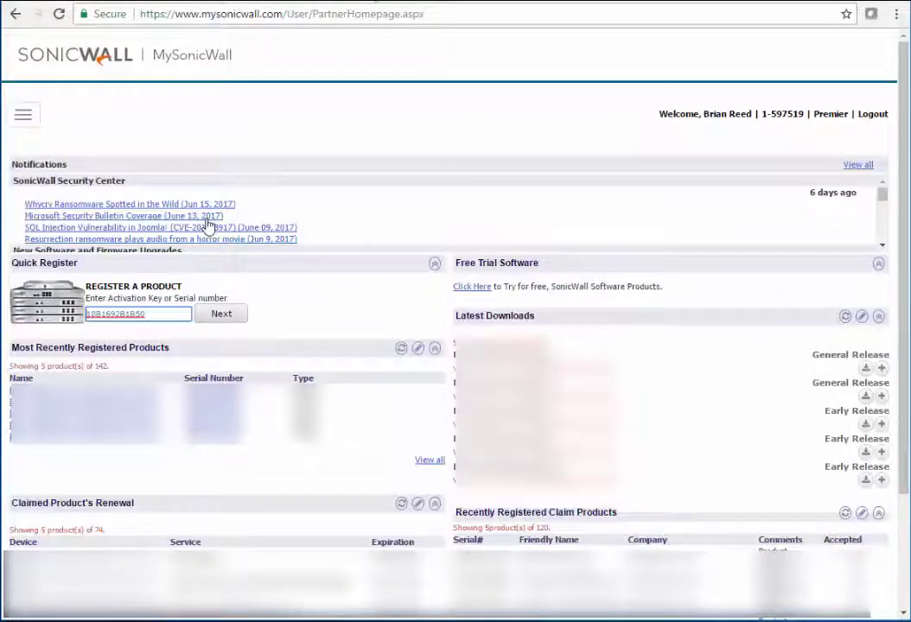
pyautogui.press('Return')
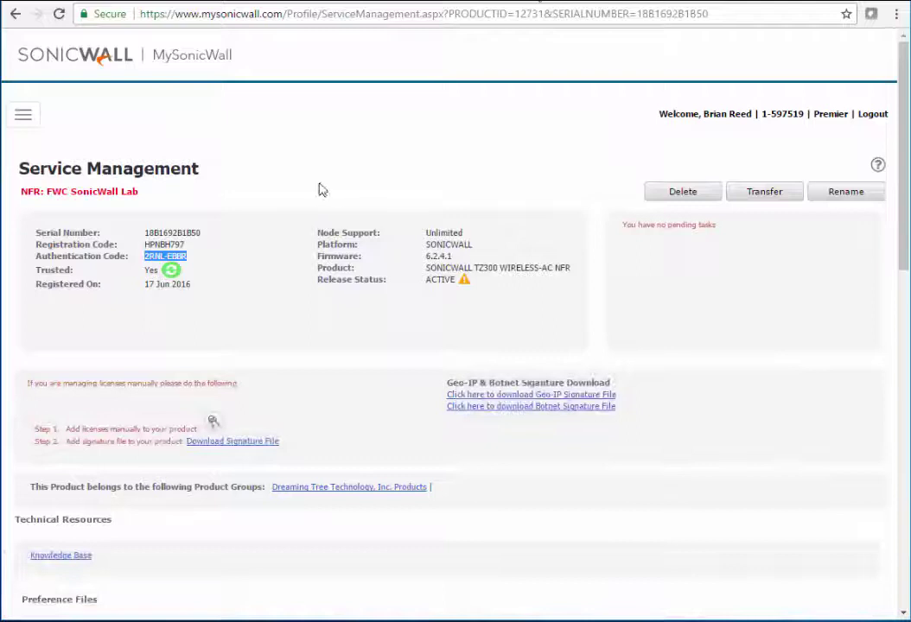
# Copy the authentication code and the registration code from the Service Management record
pyautogui.rightClick(150, 258)
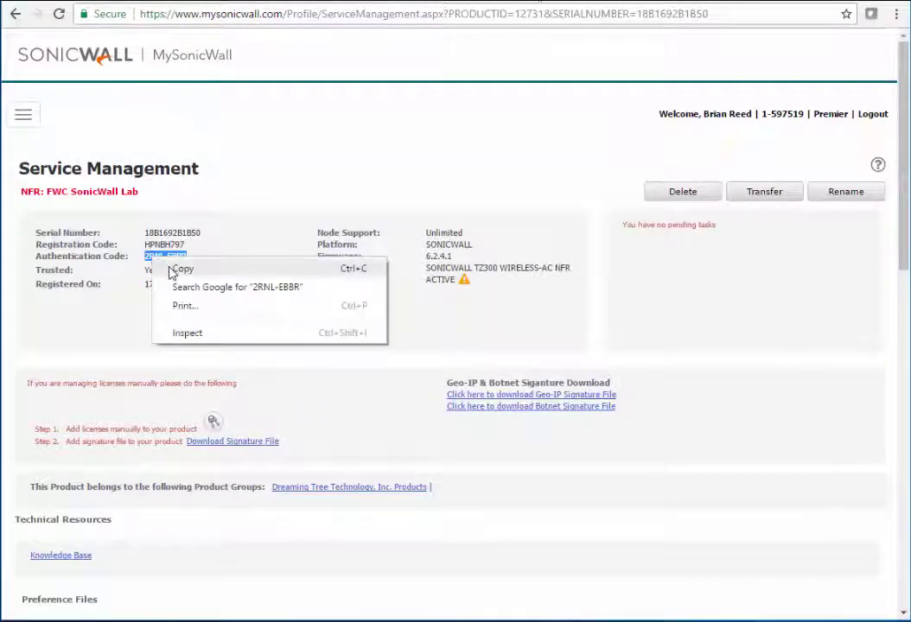
pyautogui.click(181, 269)
pyautogui.click(188, 261)
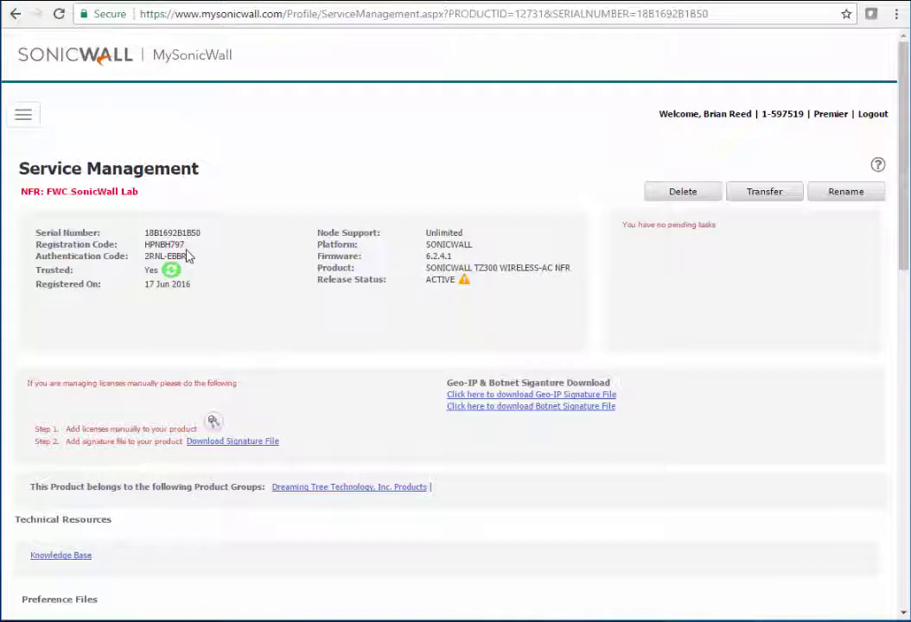
pyautogui.doubleClick(173, 247)
pyautogui.rightClick(173, 248)
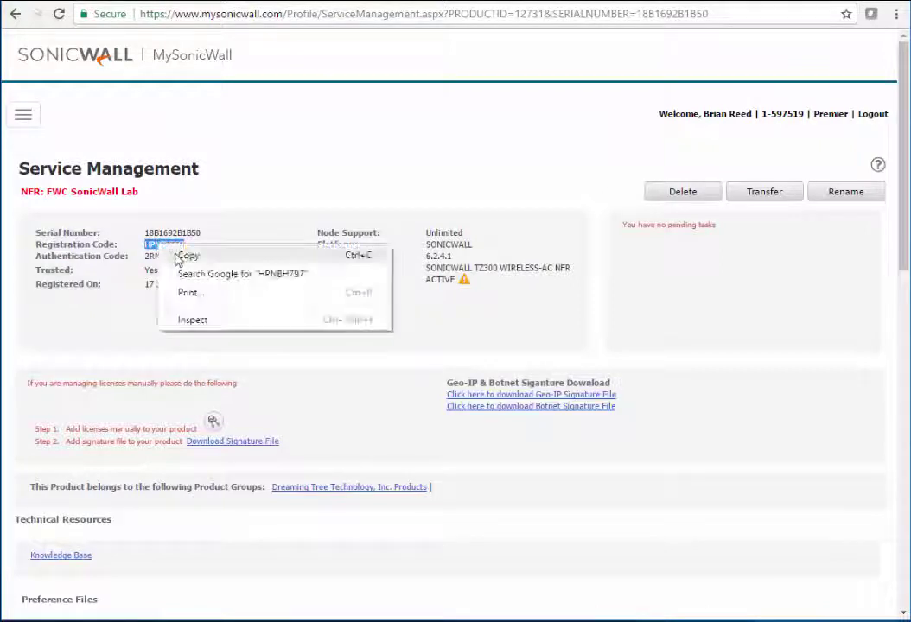
pyautogui.click(194, 256)
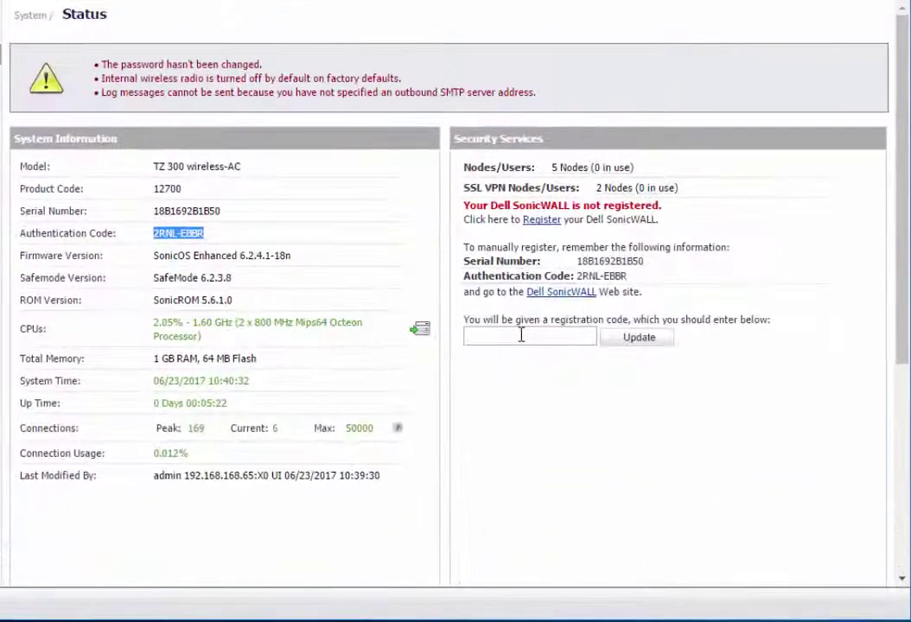
# Apply the copied registration code to the appliance with Update
pyautogui.click(522, 336)
pyautogui.hotkey('ctrl', 'v')
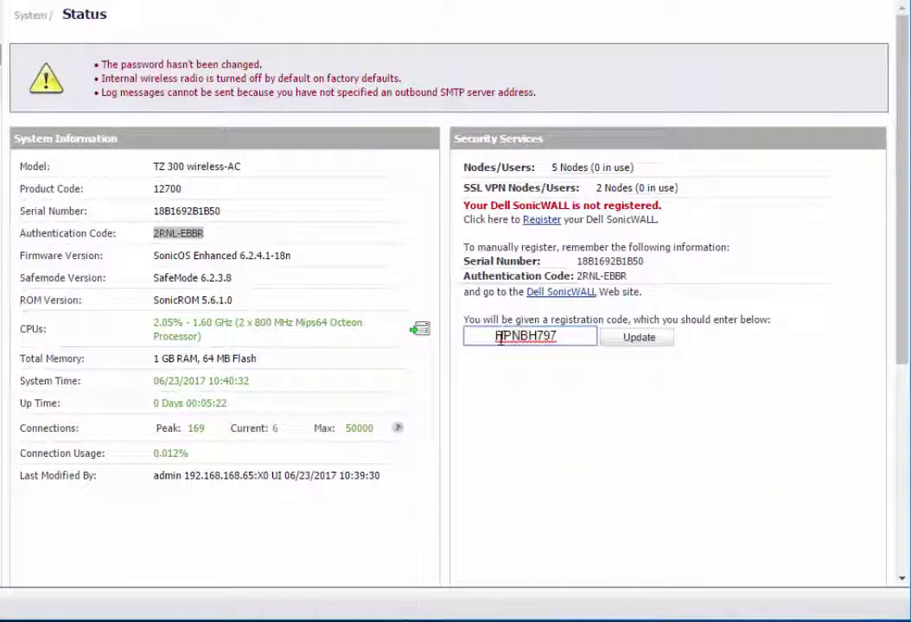
pyautogui.click(631, 342)
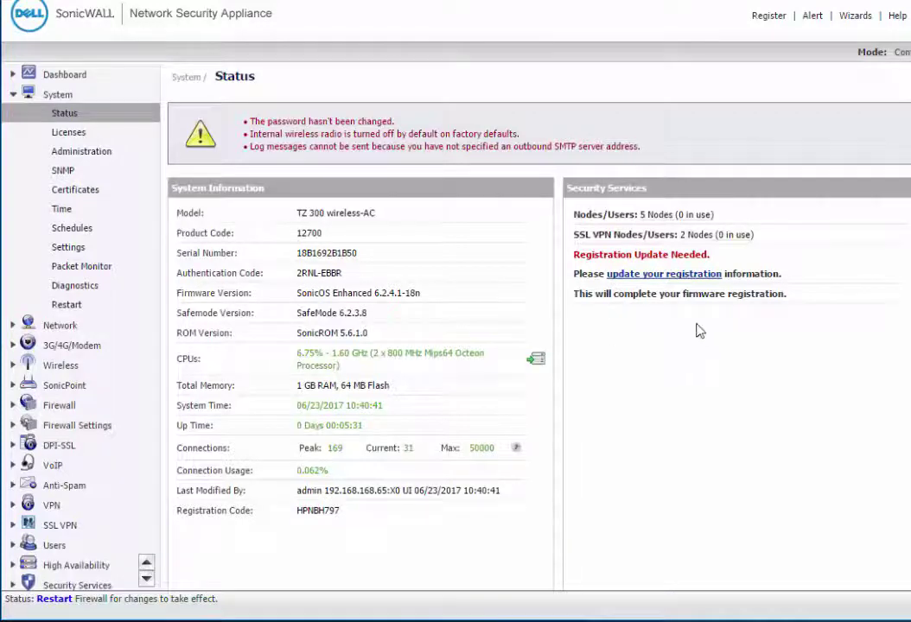
# Sign in to MySonicWall from the registration update page with the account username and password
pyautogui.click(661, 274)
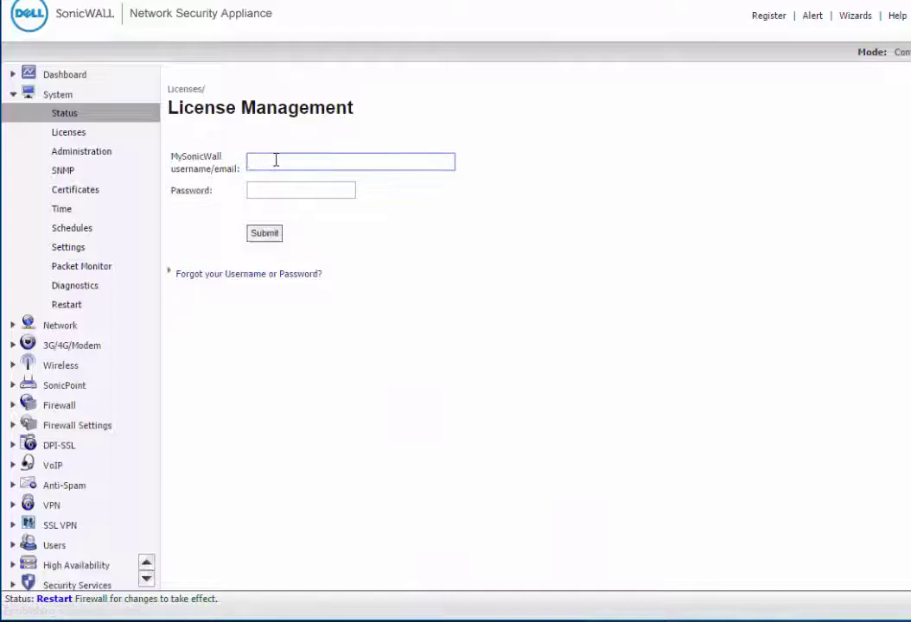
pyautogui.click(274, 161)
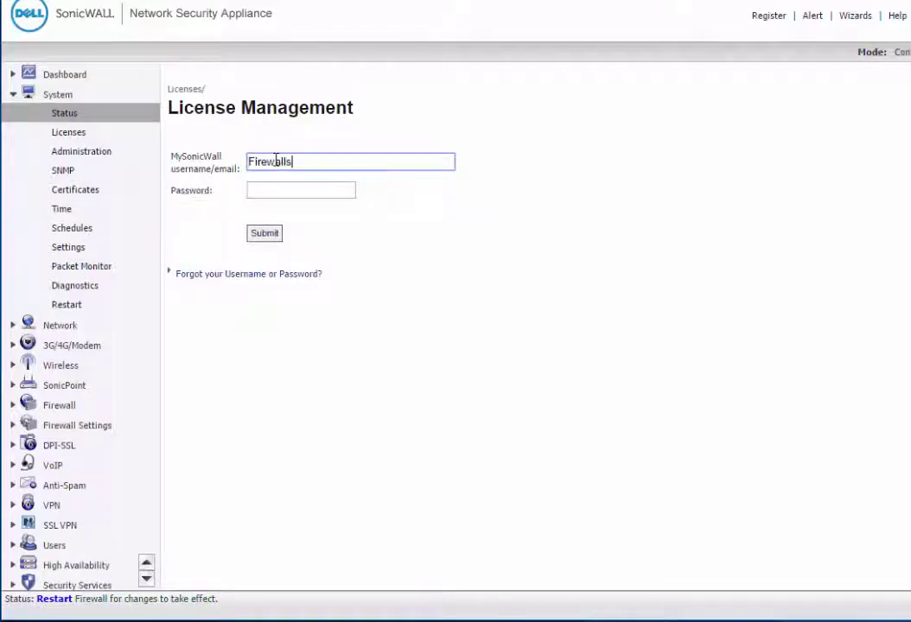
pyautogui.click(262, 192)
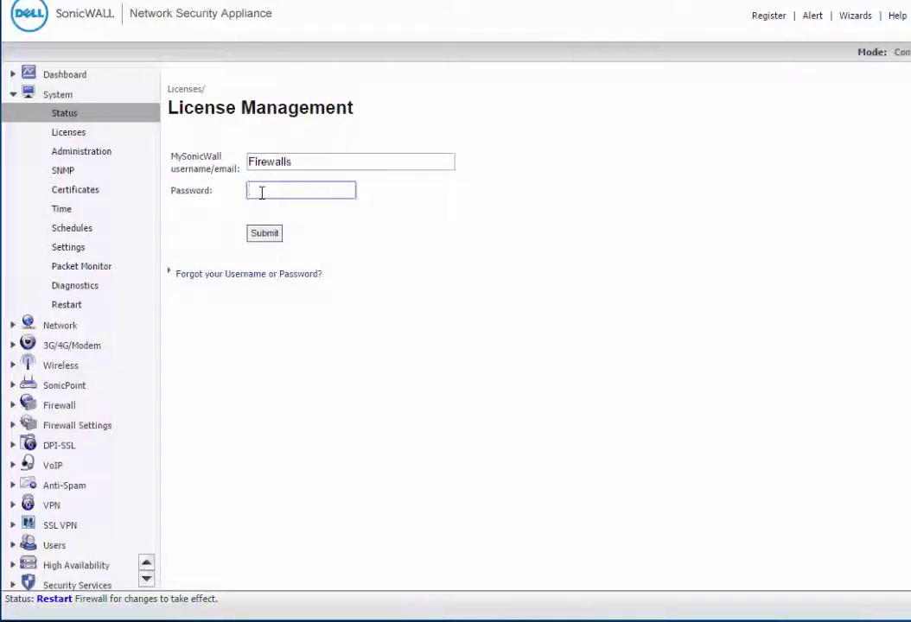
pyautogui.write('**')
pyautogui.write('••')
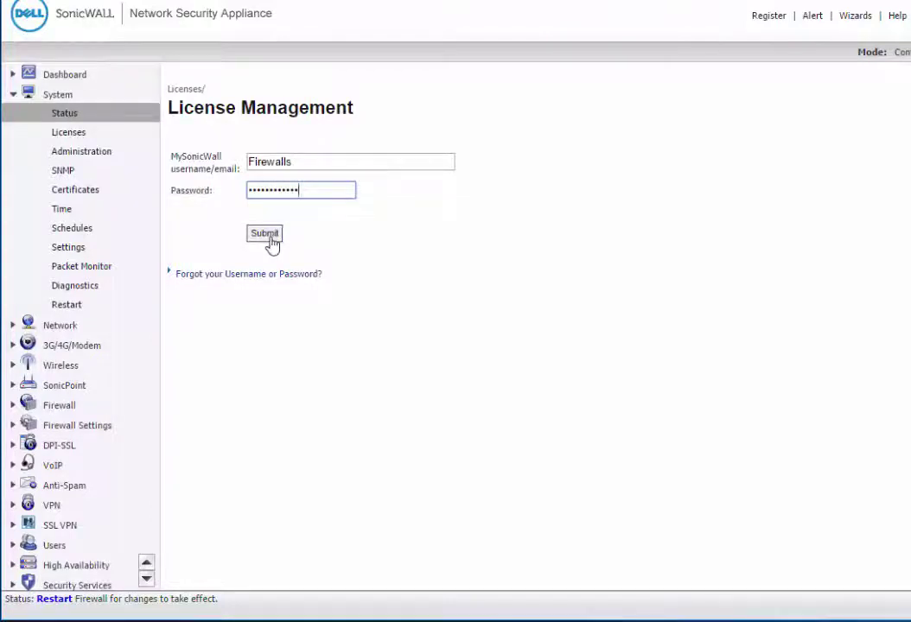
pyautogui.click(267, 235)
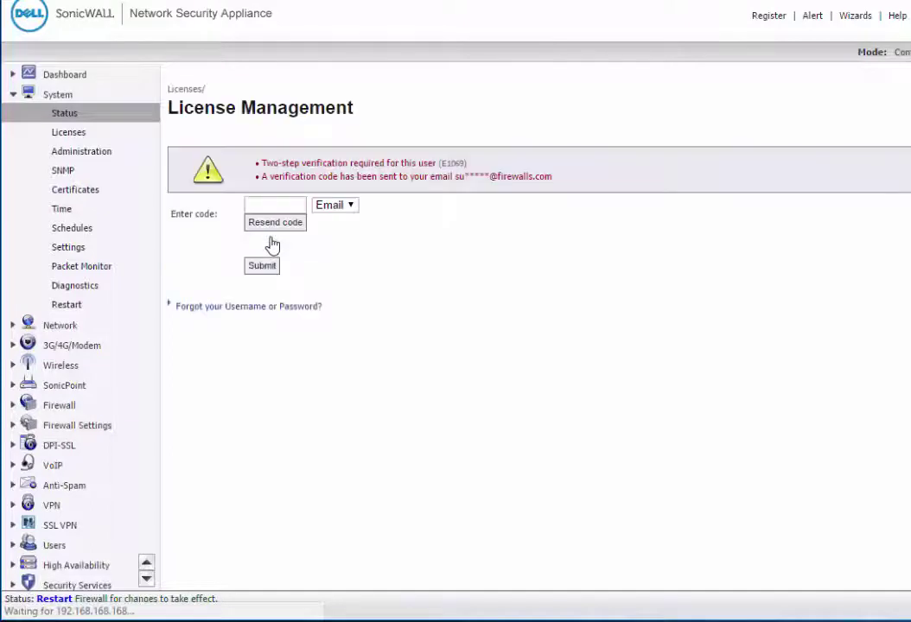
# Submit the emailed verification code to complete the registration
pyautogui.click(284, 205)
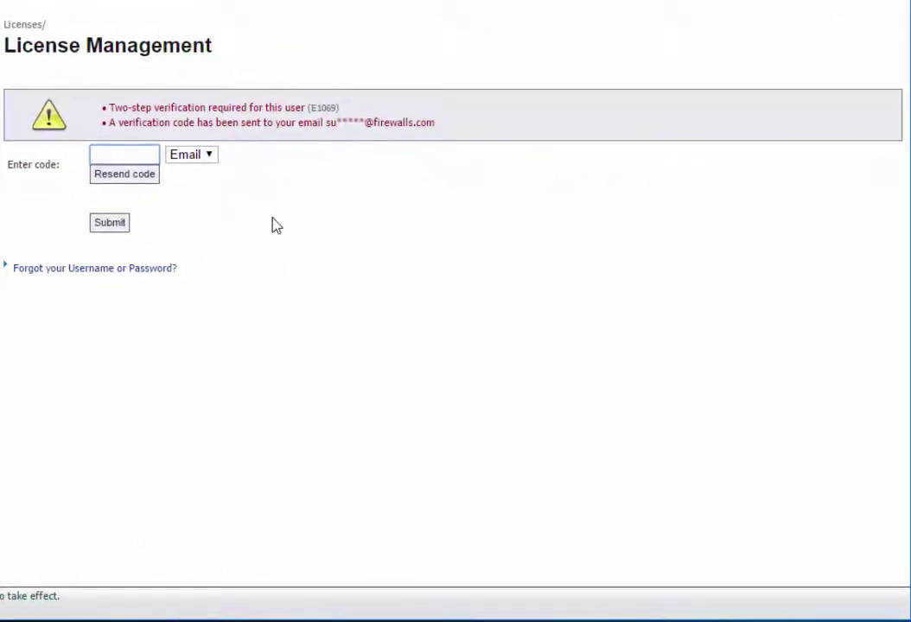
pyautogui.hotkey('ctrl', 'v')
pyautogui.click(110, 224)
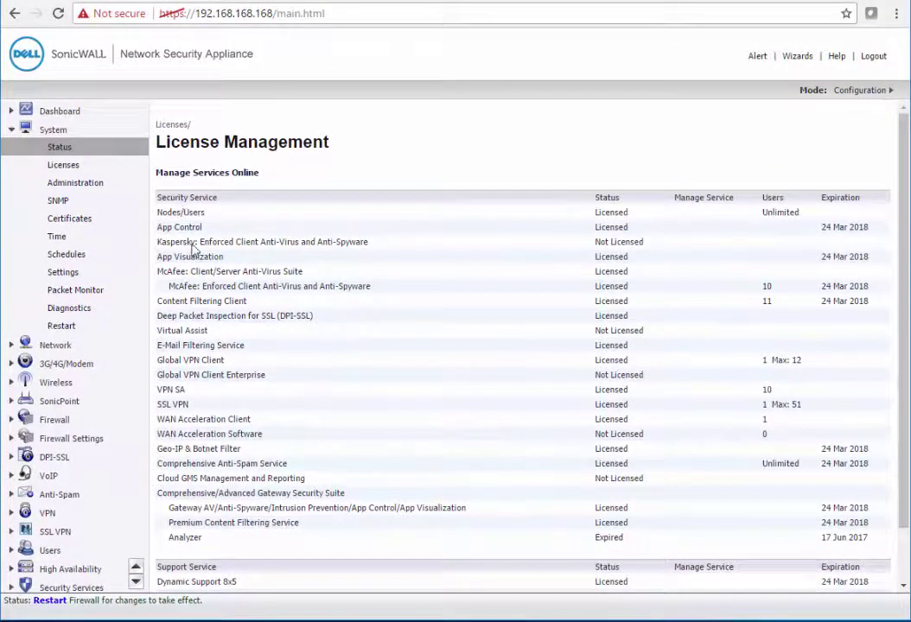
# Review the licensed services in License Management, then restart the appliance and confirm with Yes
pyautogui.scroll(-1, 205, 238)
pyautogui.scroll(1, 230, 285)
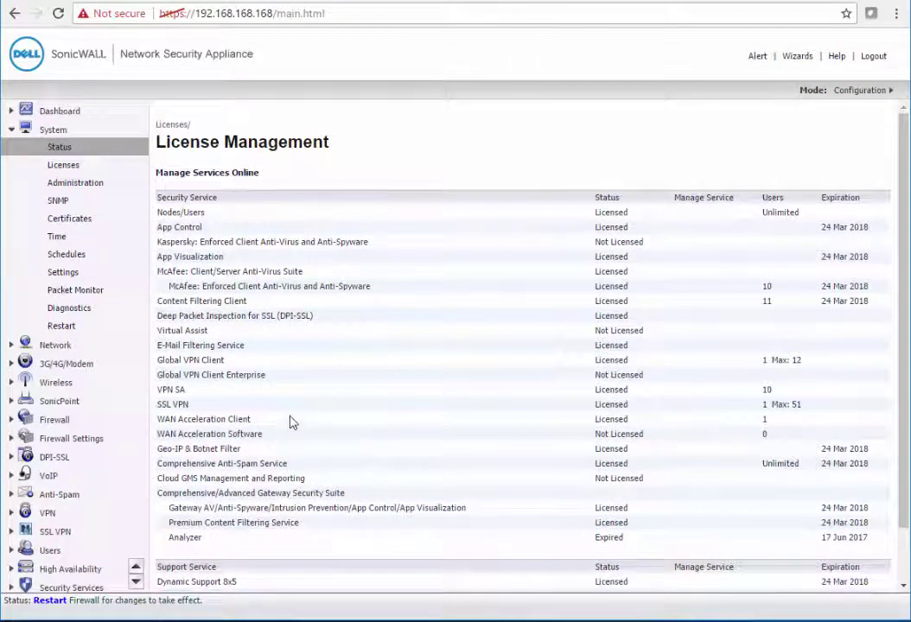
pyautogui.scroll(-1, 87, 519)
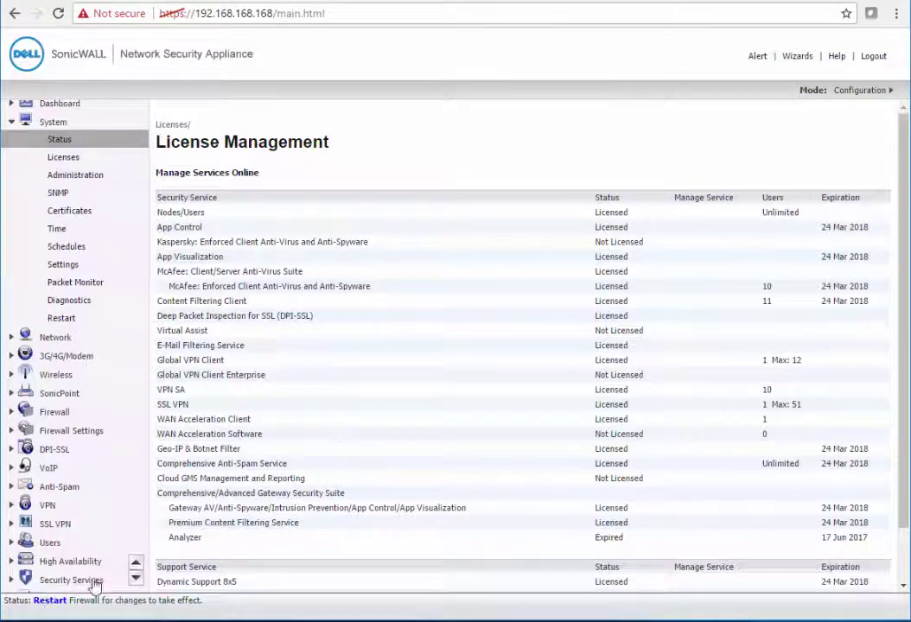
pyautogui.click(46, 604)
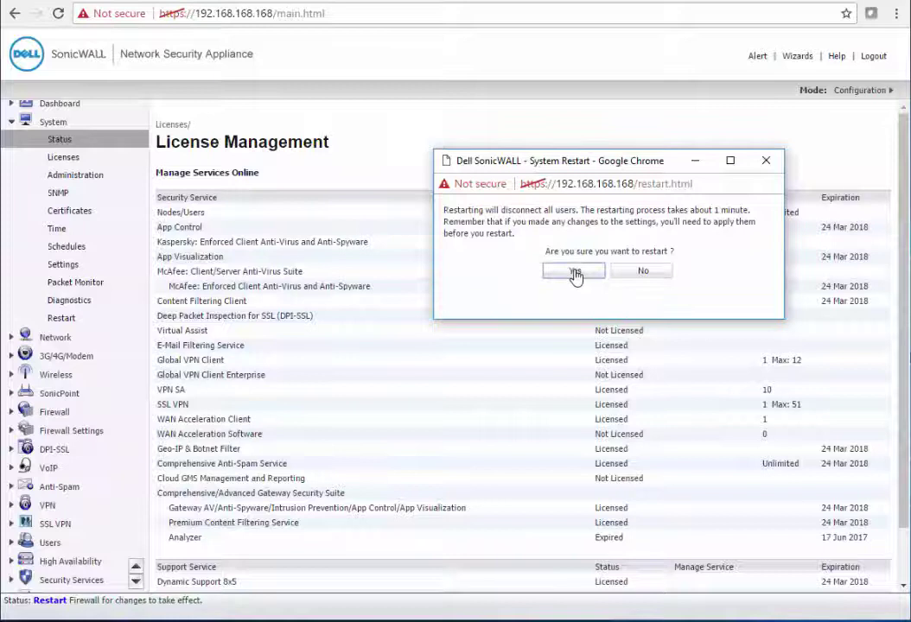
pyautogui.click(574, 272)
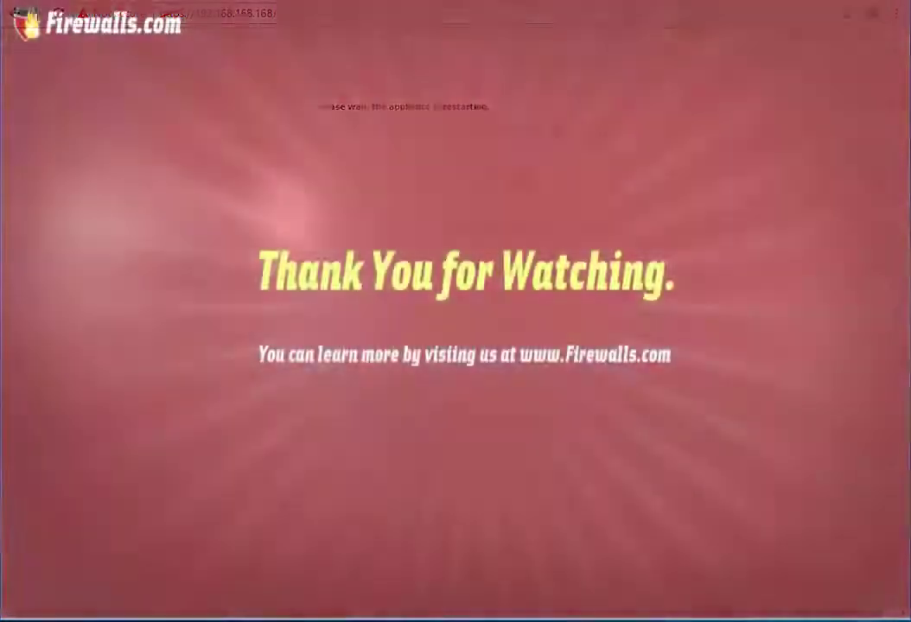